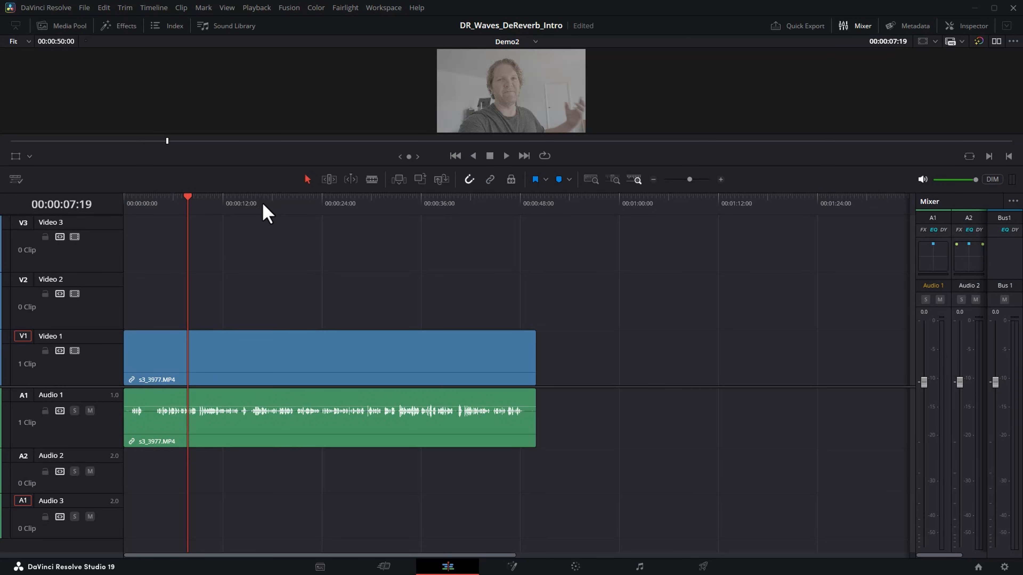
Play the dialogue clip from a later point on the timeline.
click(252, 204)
key(space)
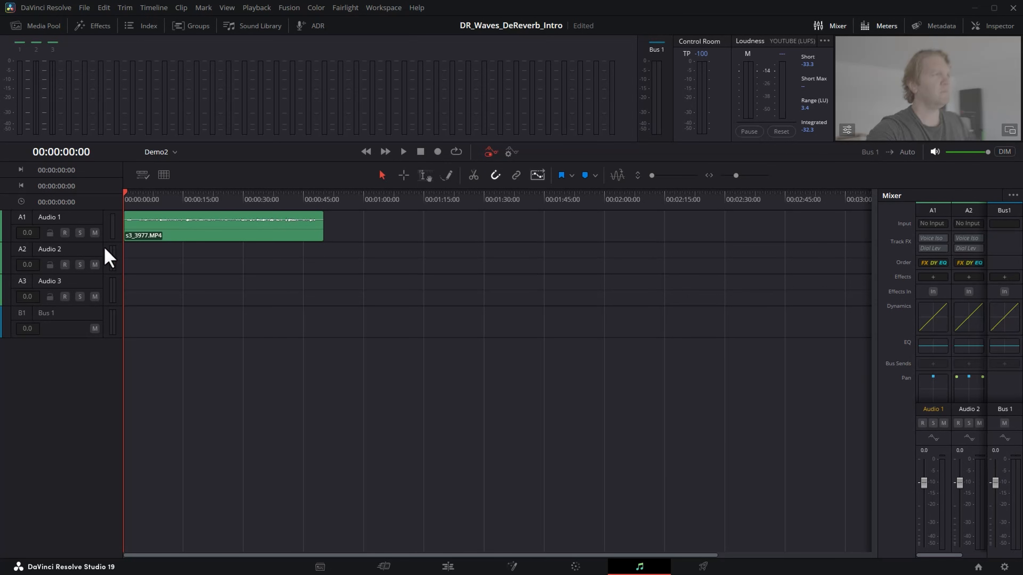
Enlarge the Audio 1 track and insert Clarity Vx - DeReverb Mono from VST > Restoration effects.
drag(95, 242, 100, 350)
click(58, 219)
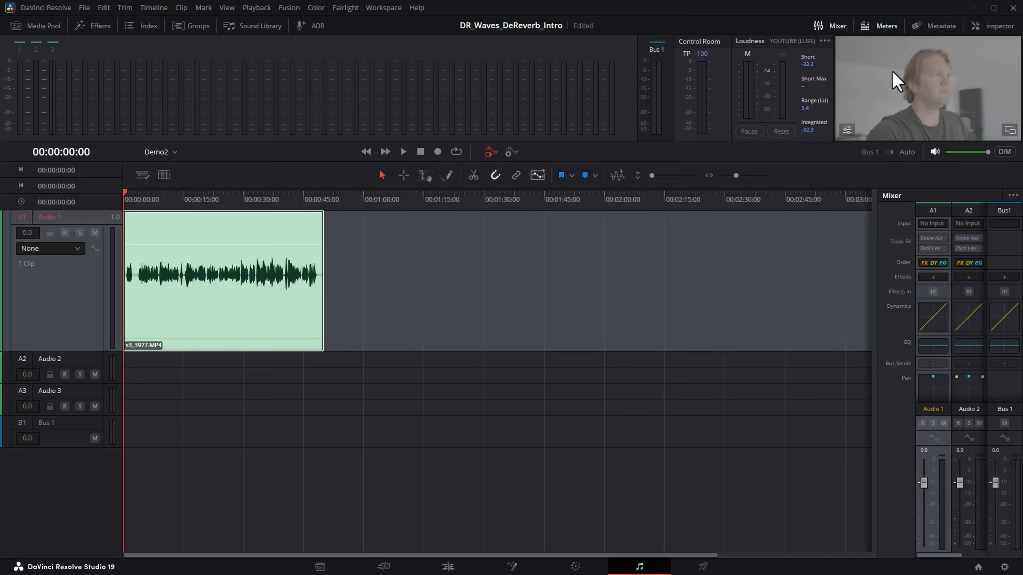
click(832, 27)
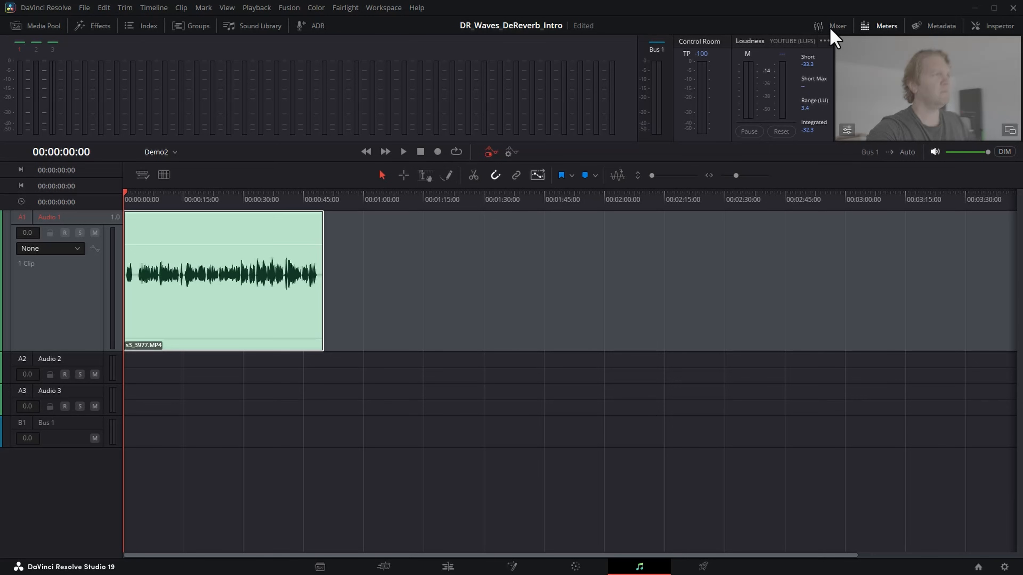
click(833, 29)
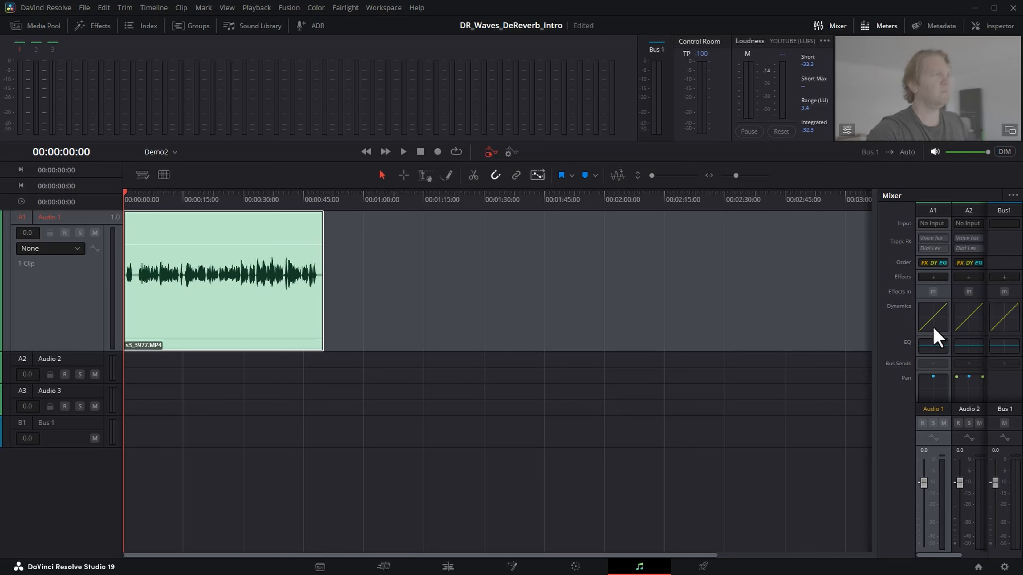
click(934, 278)
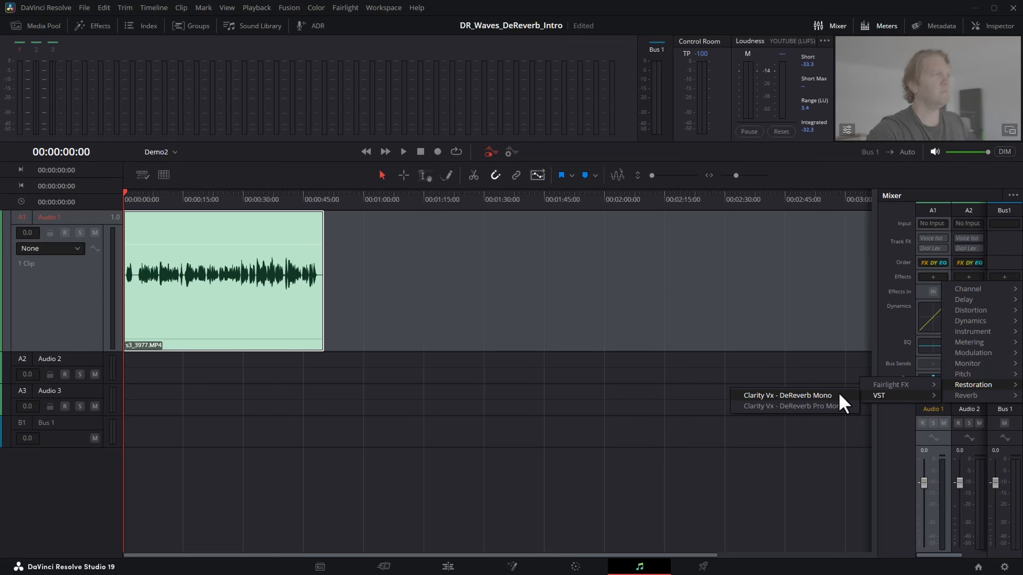
click(788, 396)
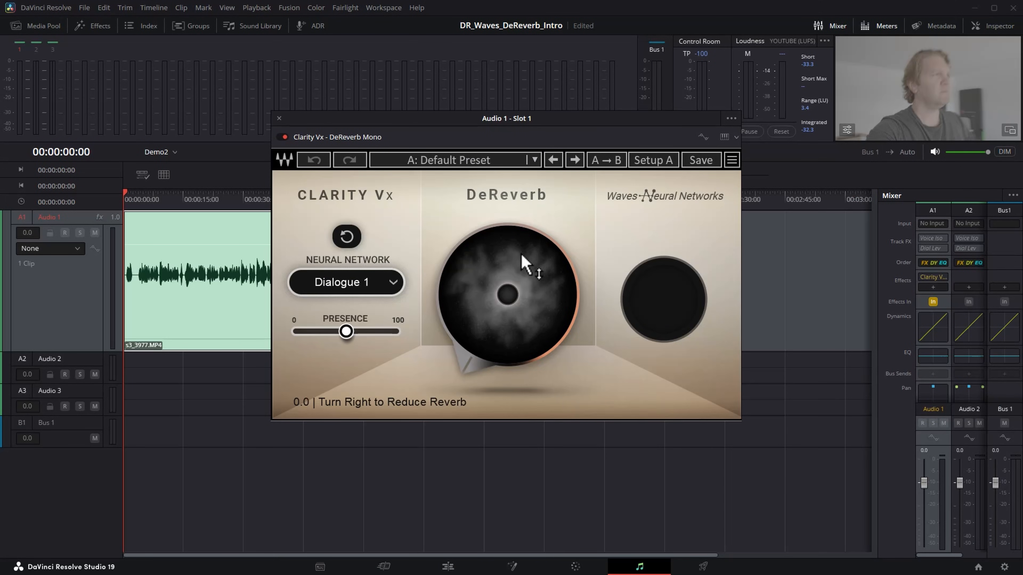
Push DeReverb to 100, audition from near 4 s, then settle it around 47.
drag(508, 295, 508, 193)
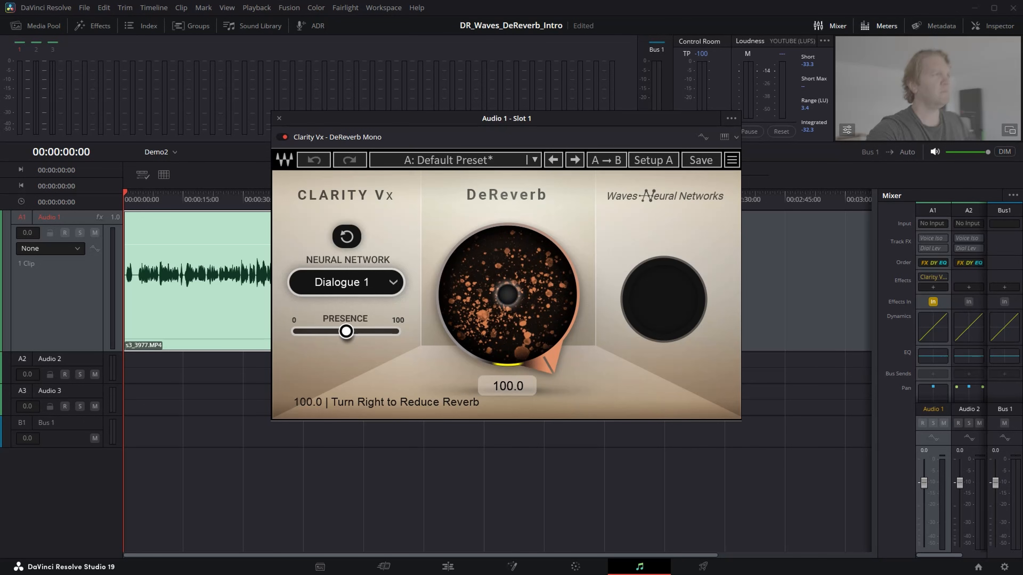
drag(375, 130, 566, 114)
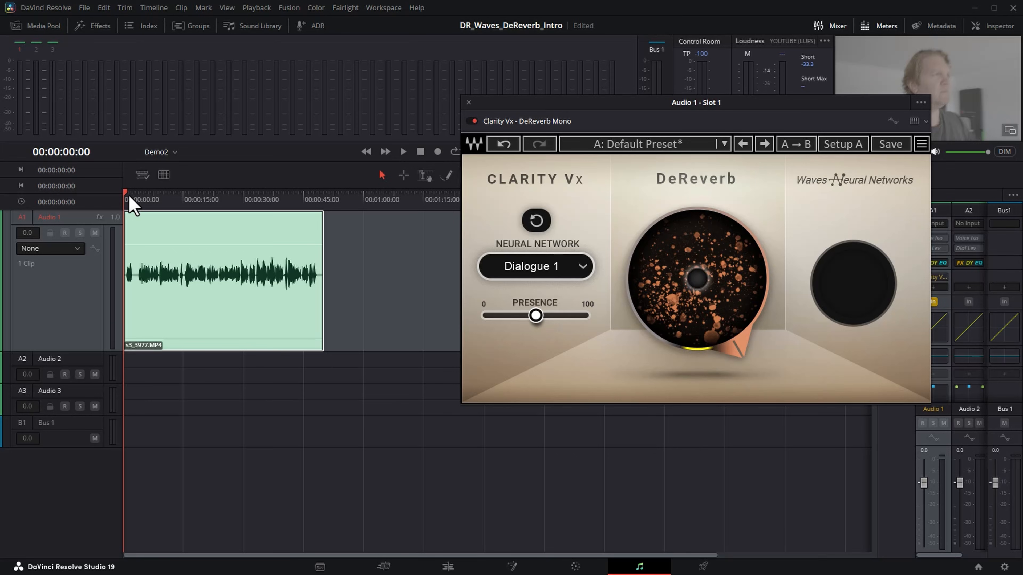
click(142, 200)
key(space)
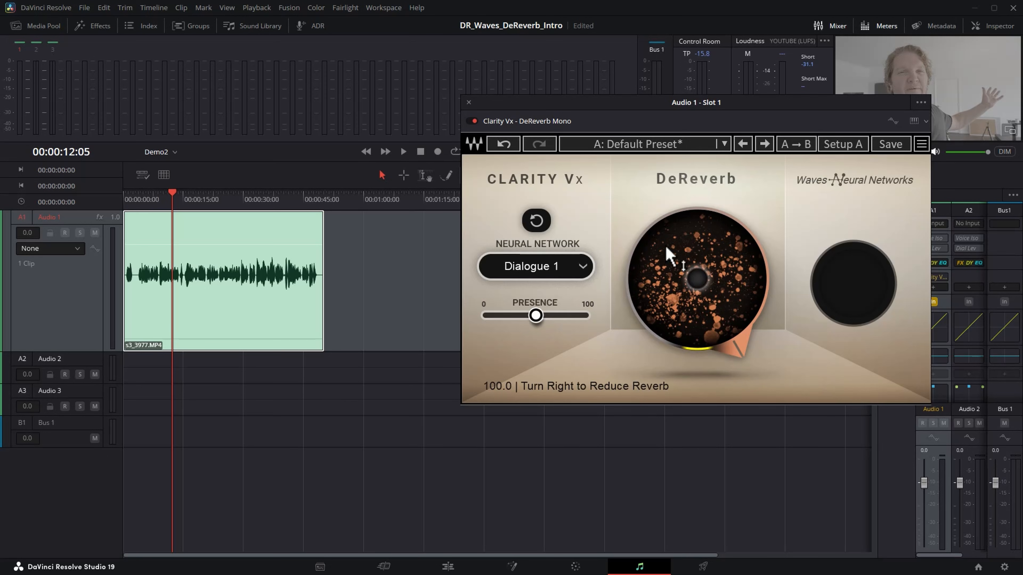
drag(667, 254, 667, 297)
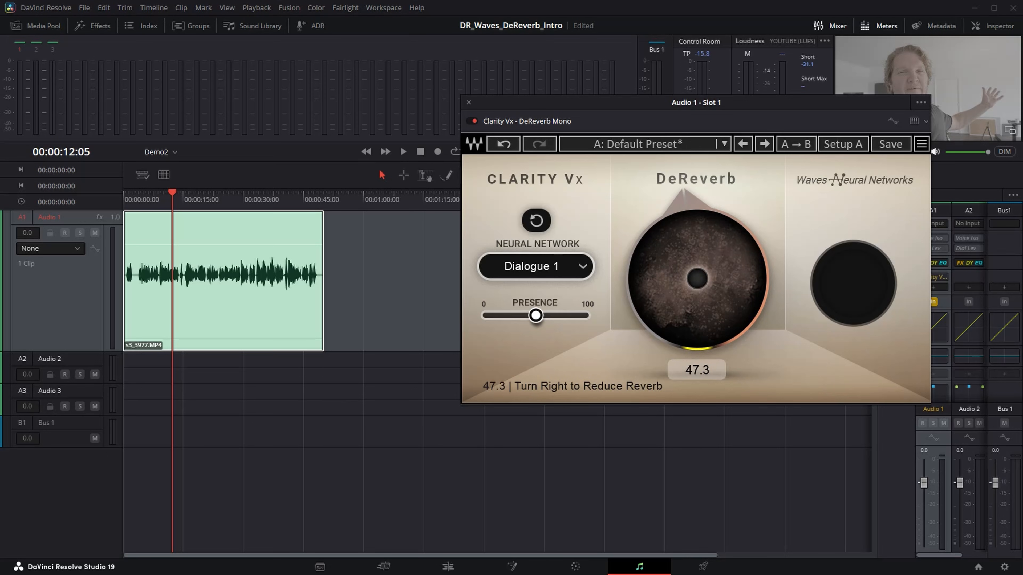
Audition from about 9 s while lowering DeReverb to roughly 32-35 and repositioning the plugin window.
click(162, 197)
key(space)
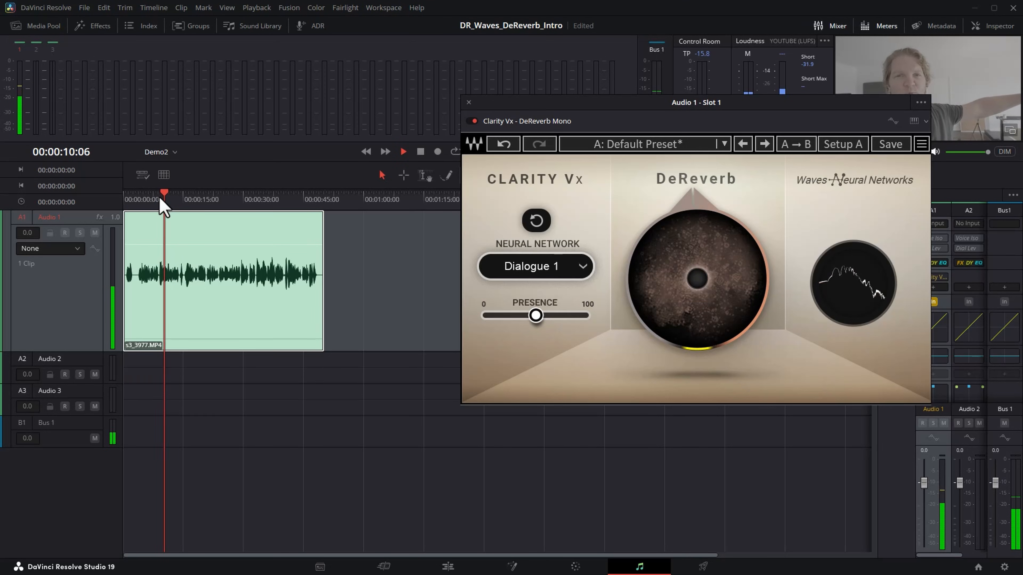
key(space)
mouse_move(662, 232)
mouse_down()
mouse_move(662, 243)
mouse_move(680, 243)
mouse_move(681, 262)
mouse_move(681, 237)
mouse_up()
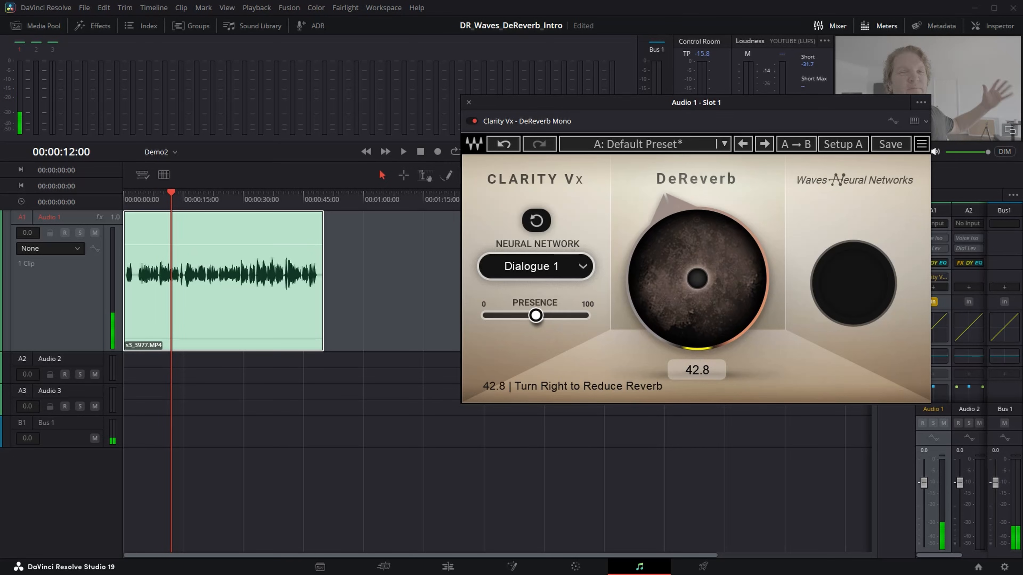
key(space)
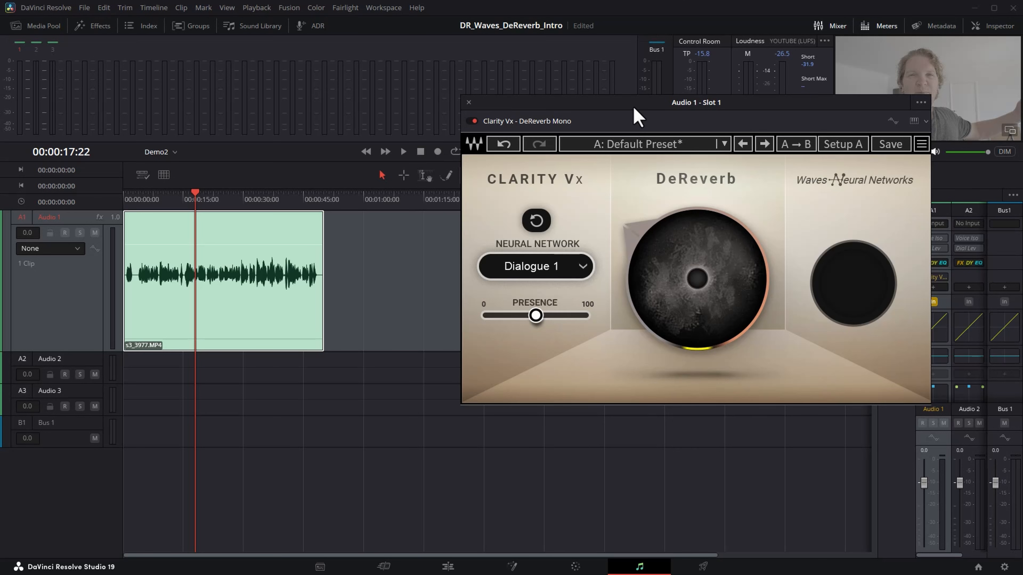
drag(637, 115, 628, 115)
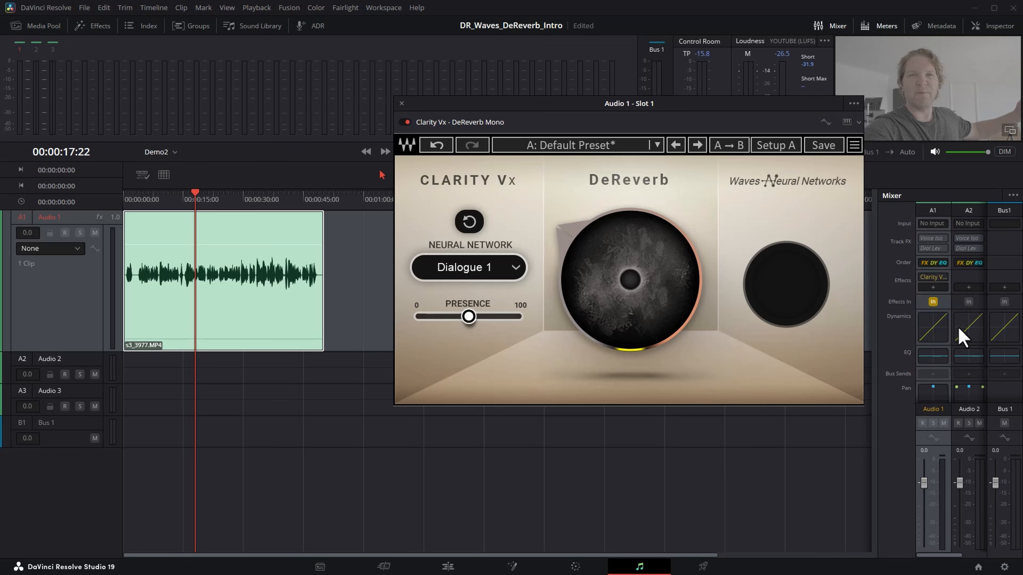
drag(664, 107, 643, 103)
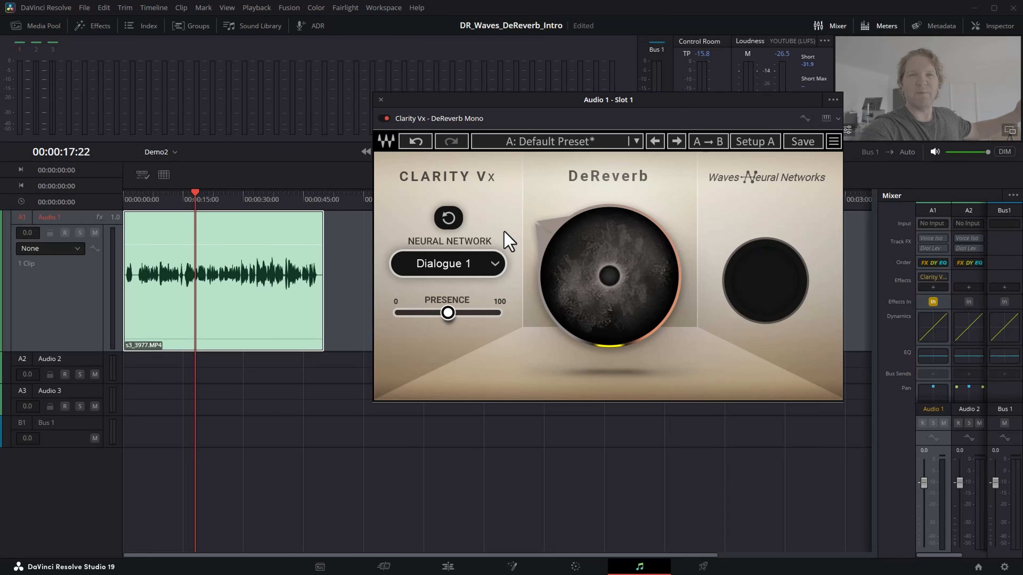
Compare the Dialogue 2 and Singing 1 networks, keep Dialogue 2, and audition from about 14 s.
click(496, 265)
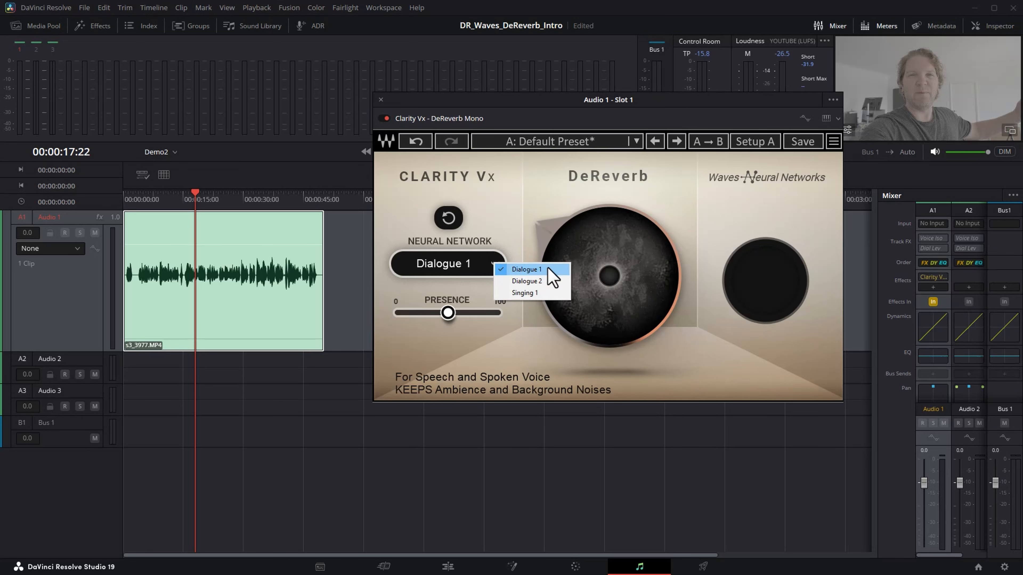
click(532, 280)
click(497, 268)
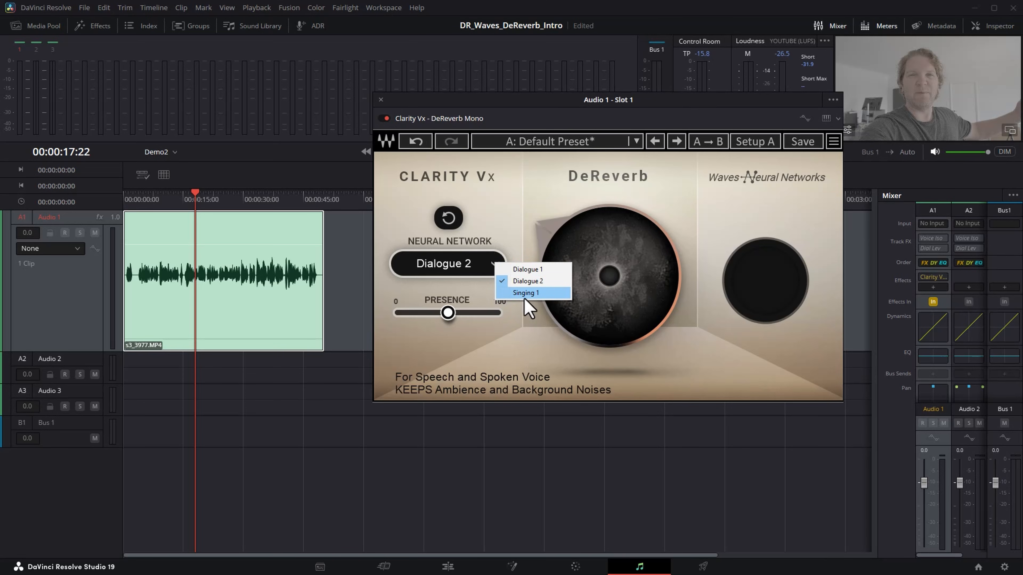
click(534, 269)
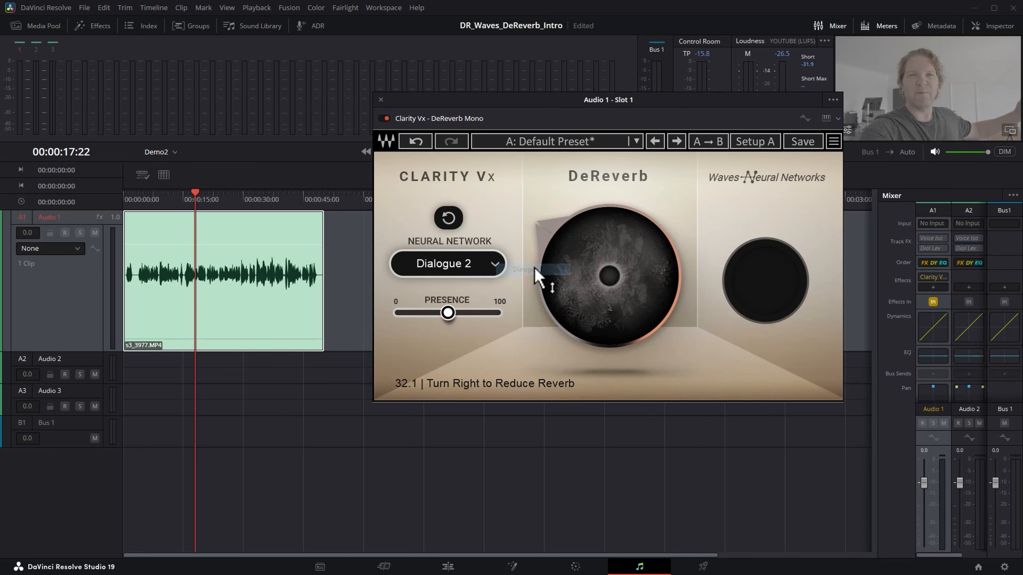
click(486, 263)
click(495, 261)
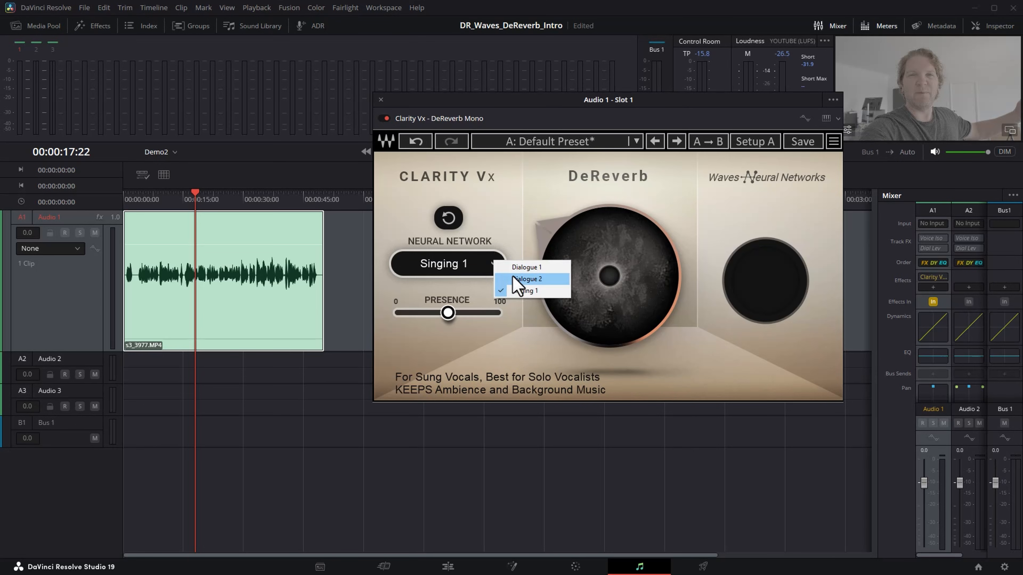
click(523, 279)
click(180, 202)
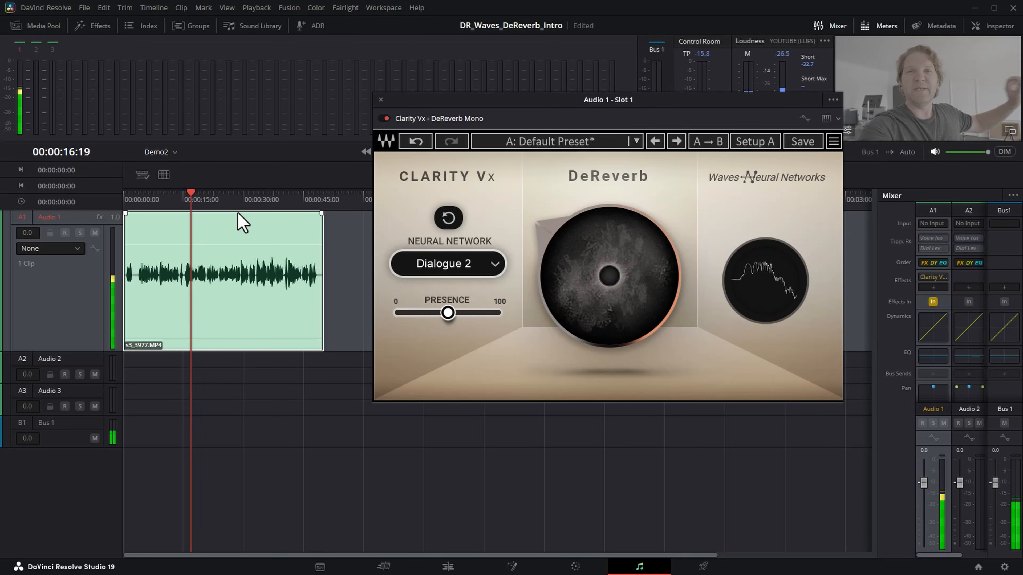
key(space)
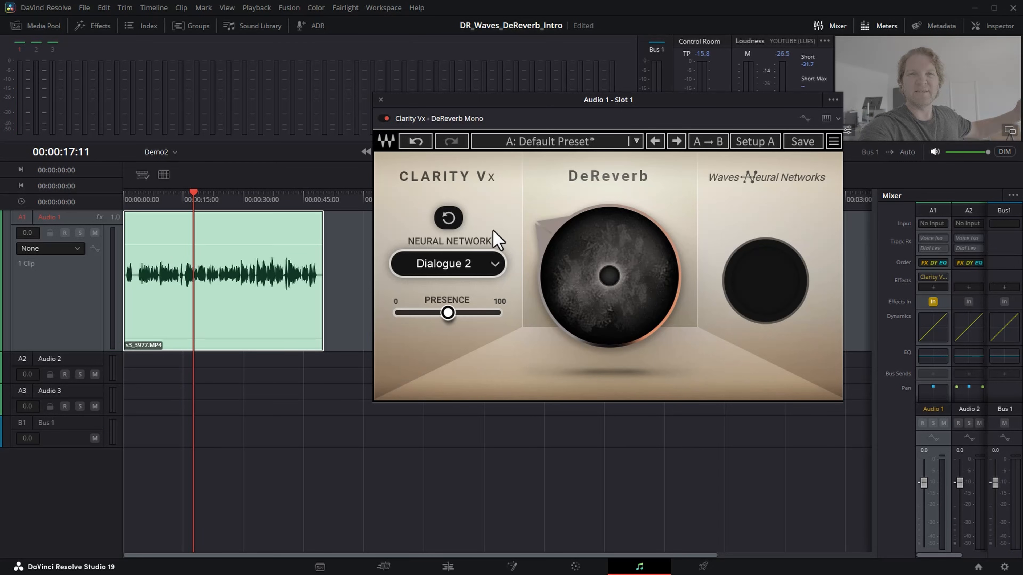
Play from about 29 s and raise the DeReverb reduction to about 99.5.
mouse_move(599, 245)
mouse_down()
mouse_move(599, 221)
mouse_move(599, 302)
mouse_move(598, 210)
mouse_move(599, 252)
mouse_move(598, 242)
mouse_up()
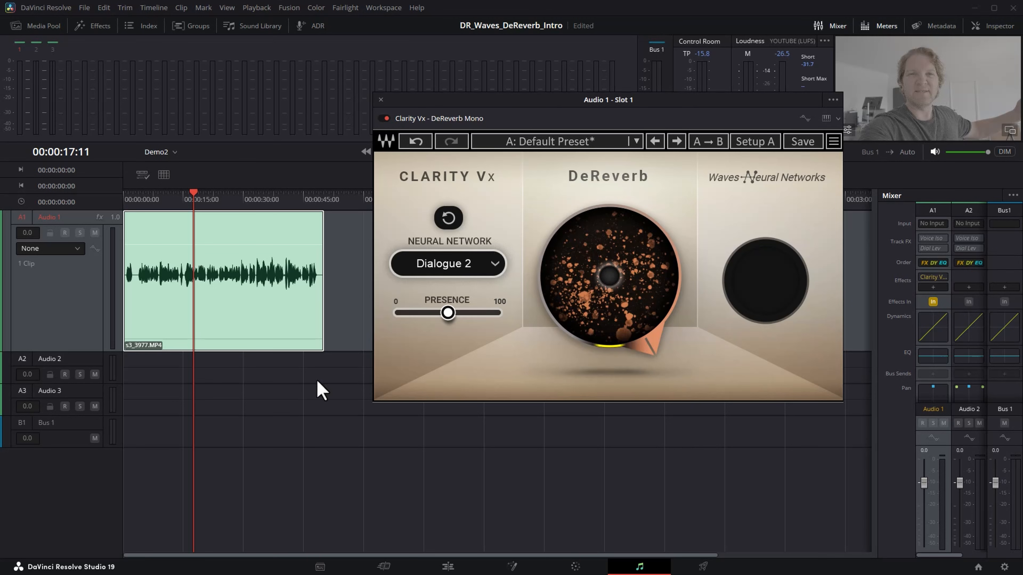
click(240, 193)
key(space)
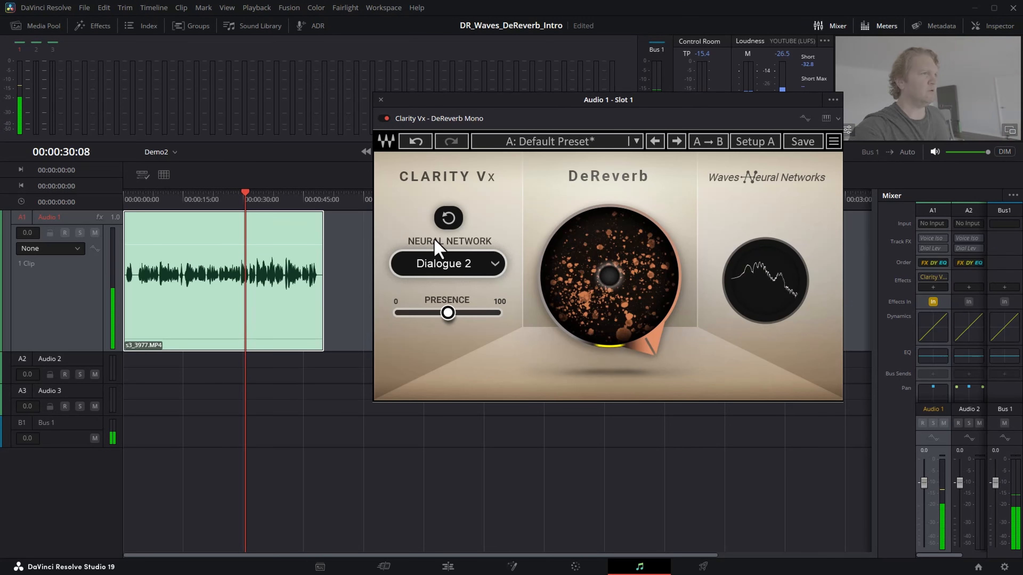
drag(623, 258, 623, 259)
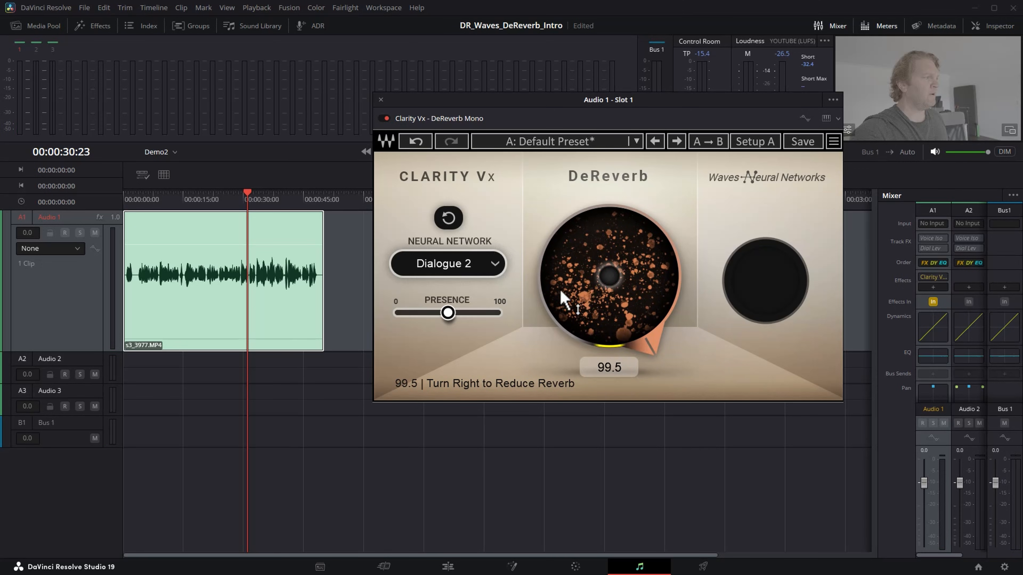
click(450, 314)
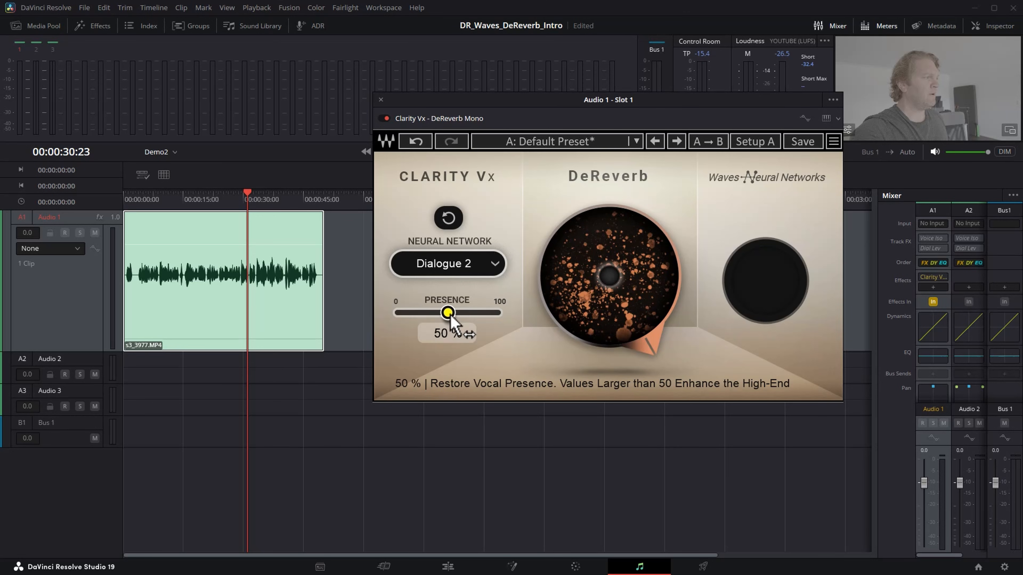
Drop Presence to 0 %, then enter 50 % in its readout.
mouse_move(450, 316)
mouse_down()
mouse_move(396, 315)
mouse_move(499, 314)
mouse_move(455, 313)
mouse_up()
click(469, 336)
text(50)
key(Return)
Drag Presence up to 100 % and play back from about 23 s.
drag(448, 313, 499, 313)
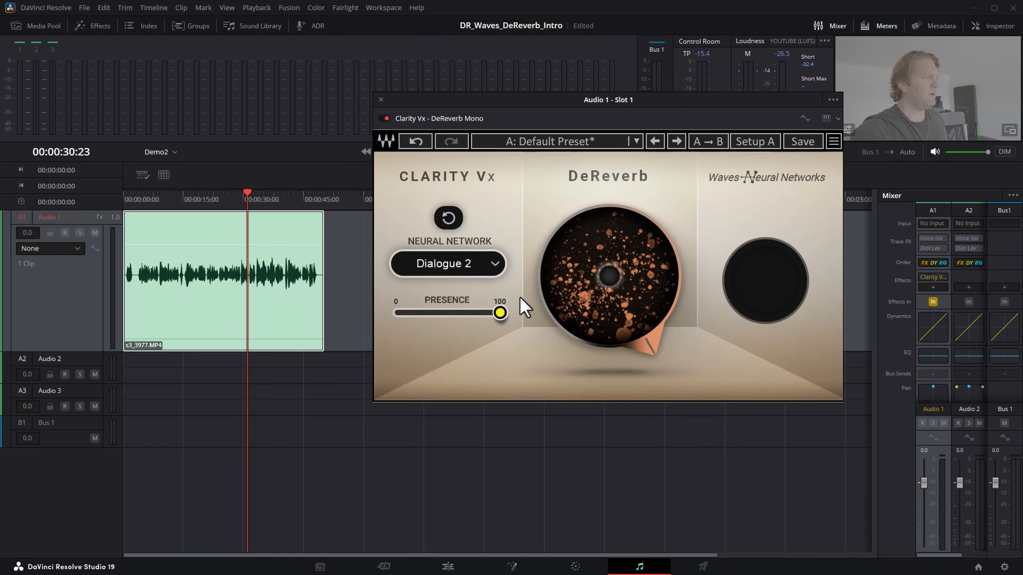
click(218, 205)
key(space)
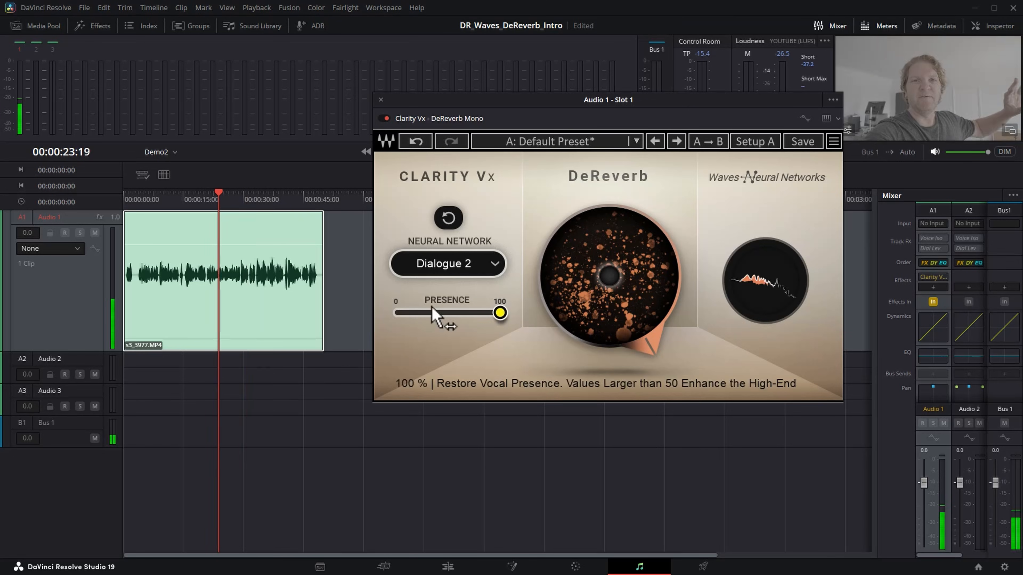
Lower DeReverb to about 34 and set Presence to about 49 %.
drag(661, 246, 660, 321)
drag(501, 313, 533, 323)
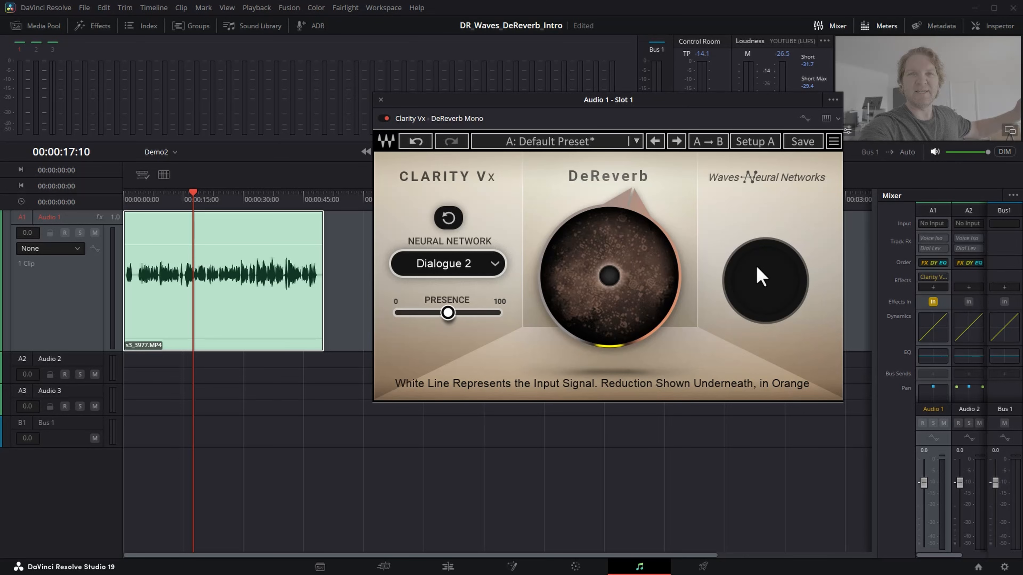
Push the DeReverb reduction to 100, then pull it down to about 3.7.
drag(598, 303, 598, 226)
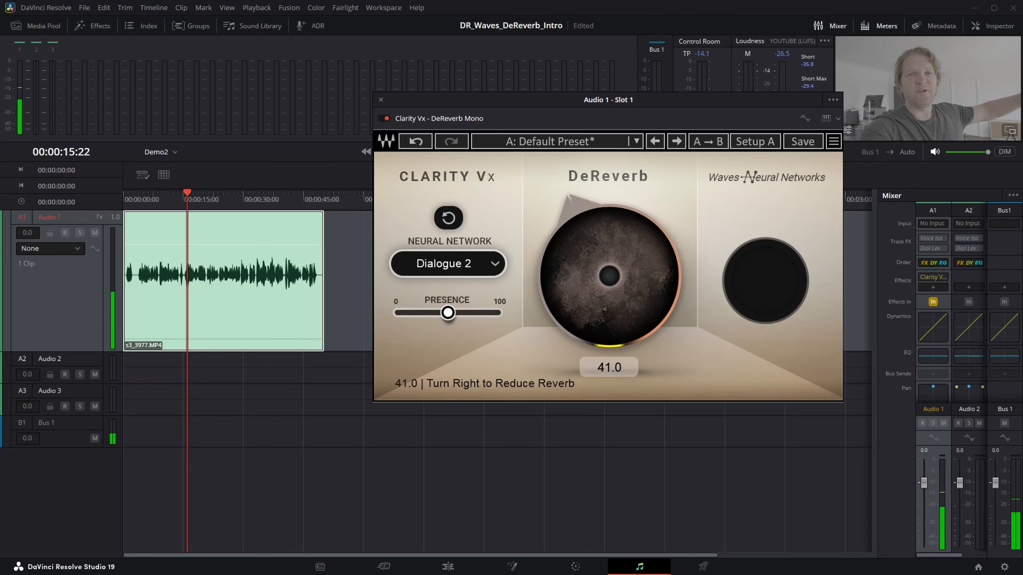
drag(609, 276, 610, 310)
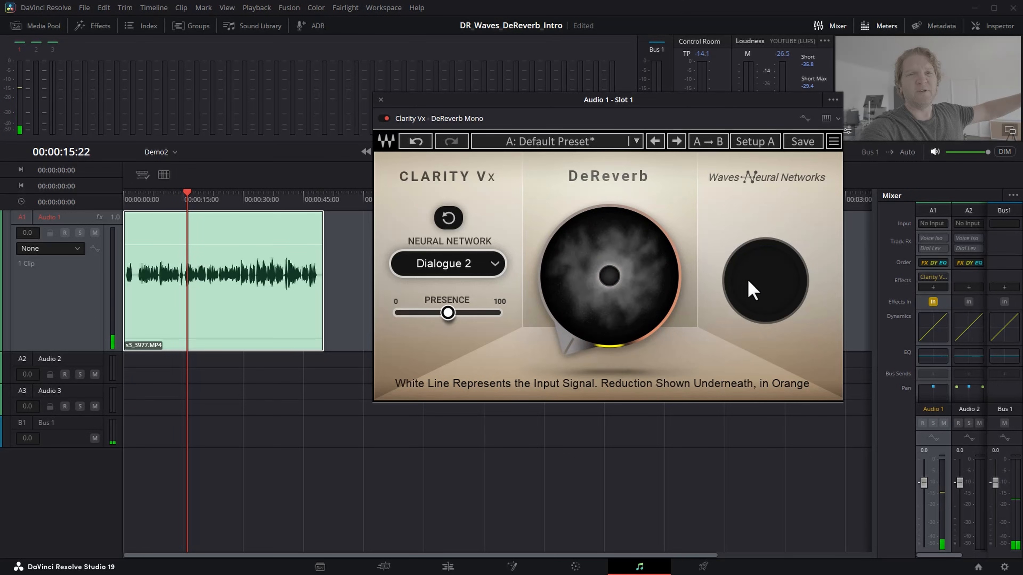